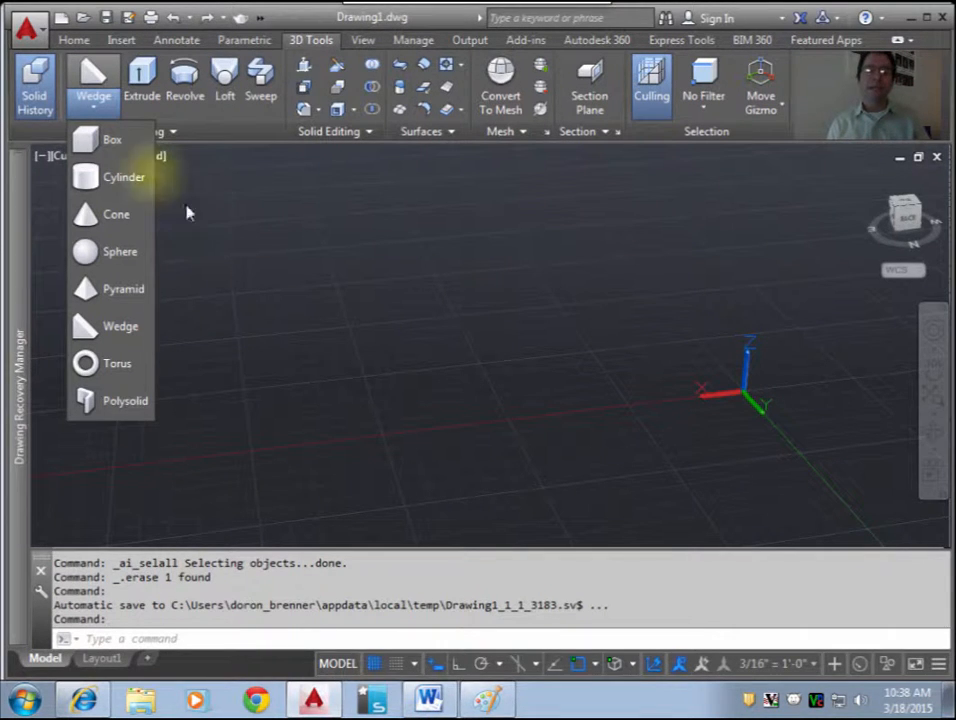
{"action": "left_click", "coordinate": [112, 326]}
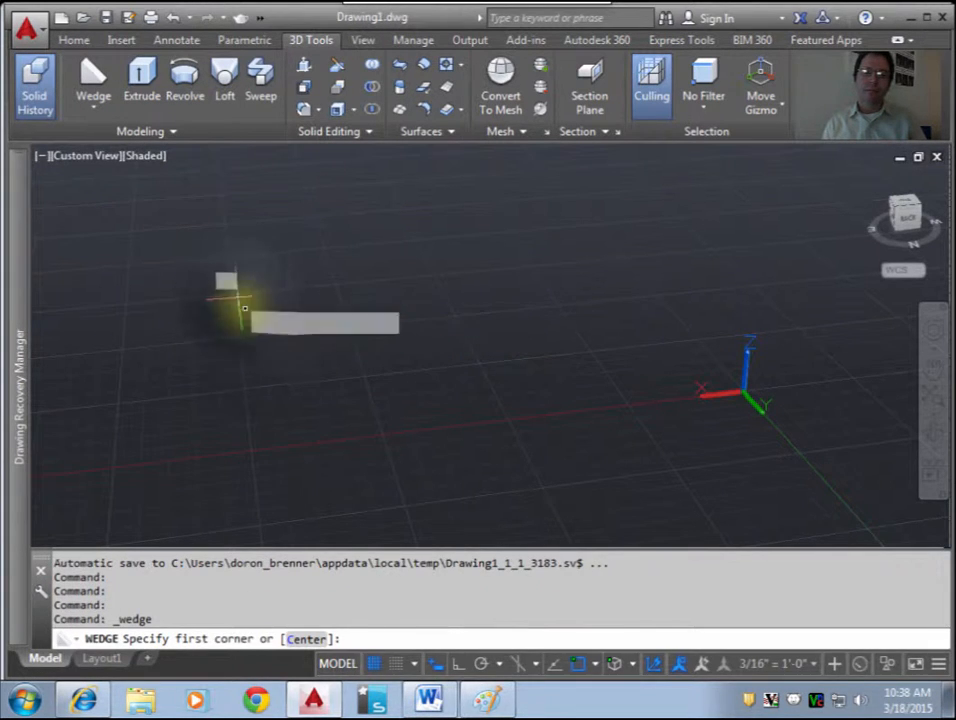
{"action": "left_click", "coordinate": [242, 300]}
{"action": "left_click", "coordinate": [259, 376]}
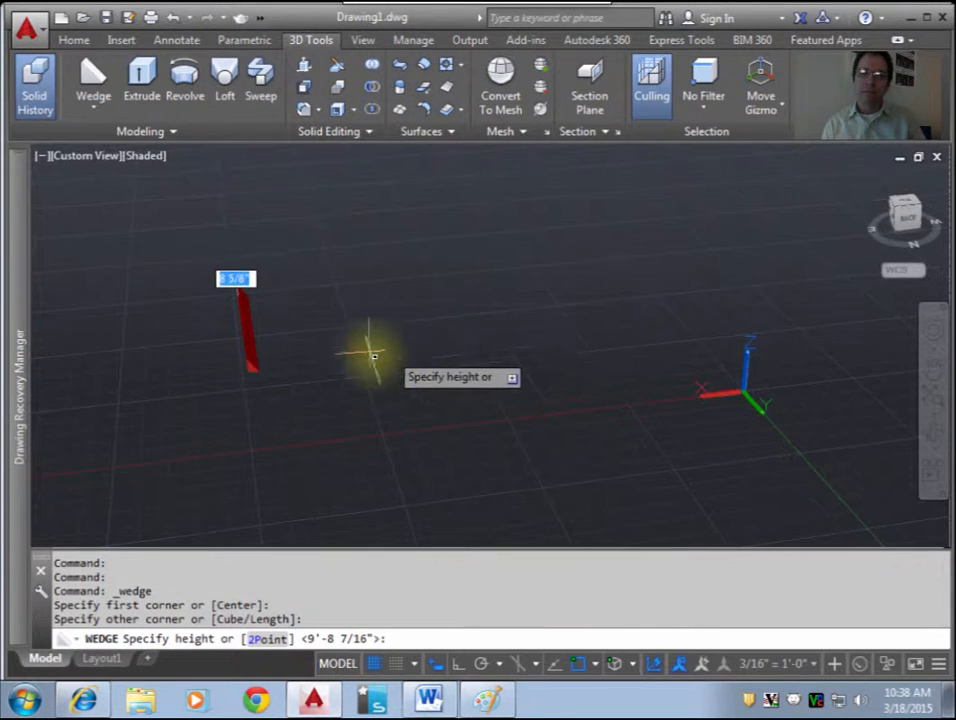
{"action": "key", "text": "Escape"}
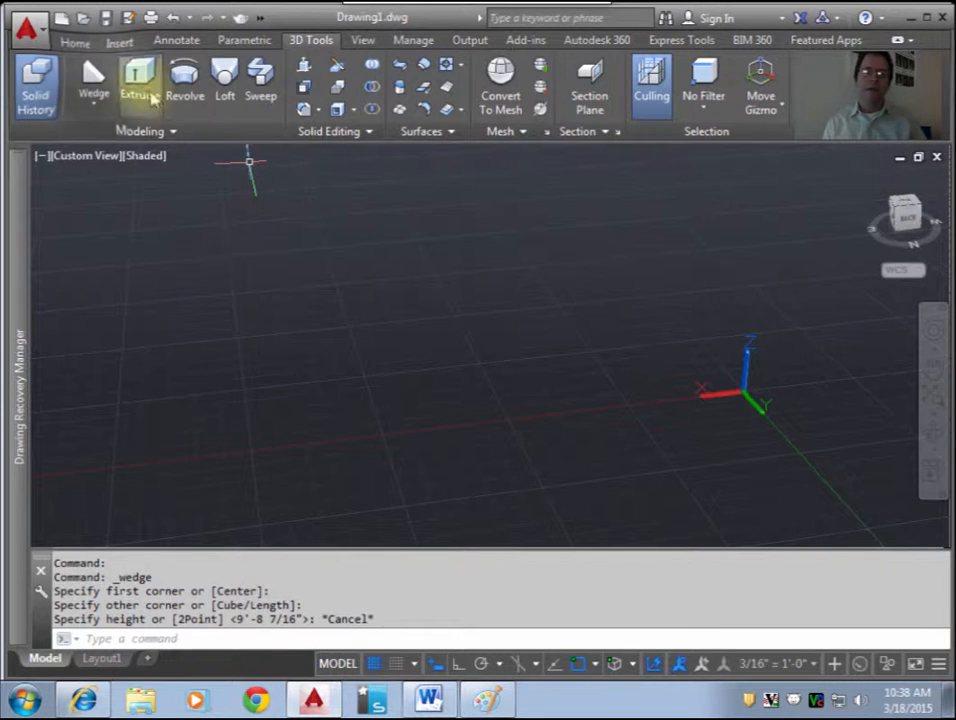
Step: Draw a solid wedge on the ground plane with one base side about 10'-3" long and a height of about 6'-4"
{"action": "left_click", "coordinate": [93, 78]}
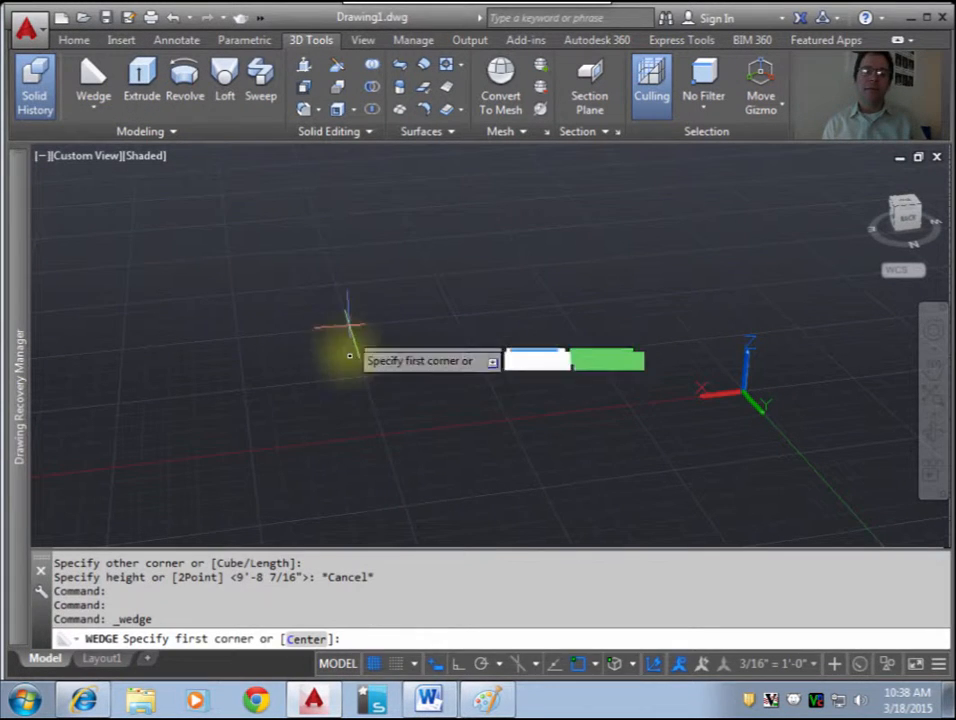
{"action": "left_click", "coordinate": [236, 294]}
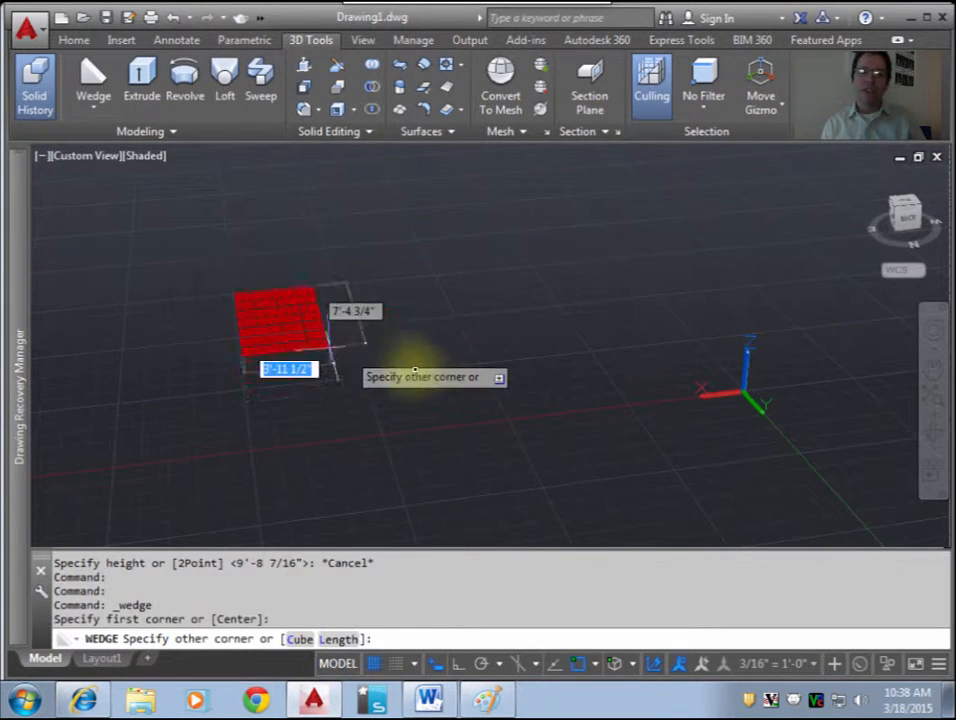
{"action": "left_click", "coordinate": [482, 365]}
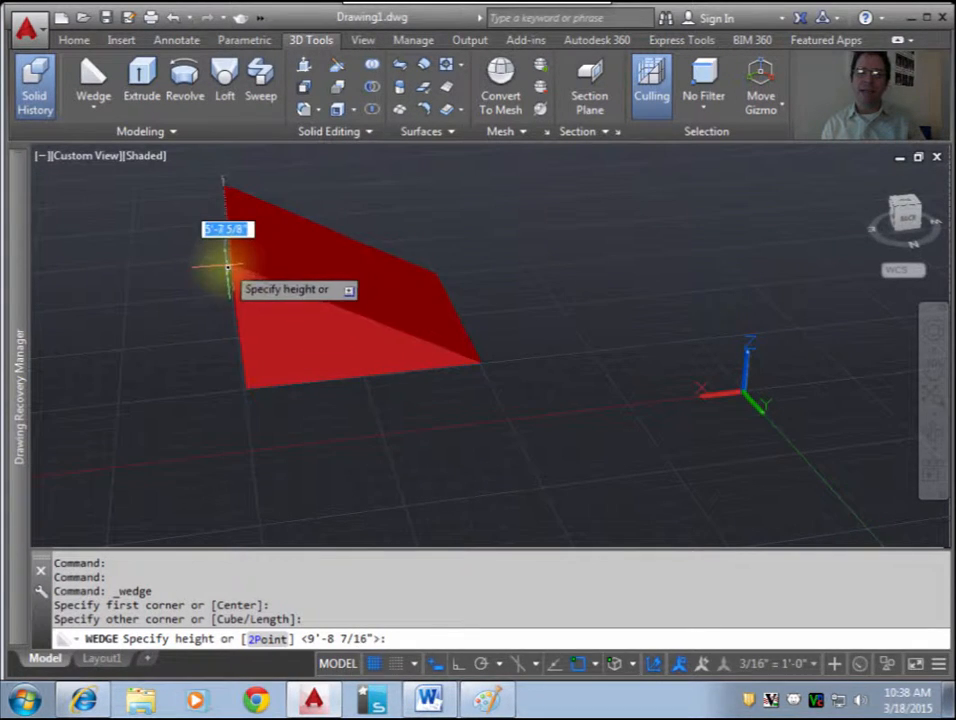
{"action": "left_click", "coordinate": [229, 254]}
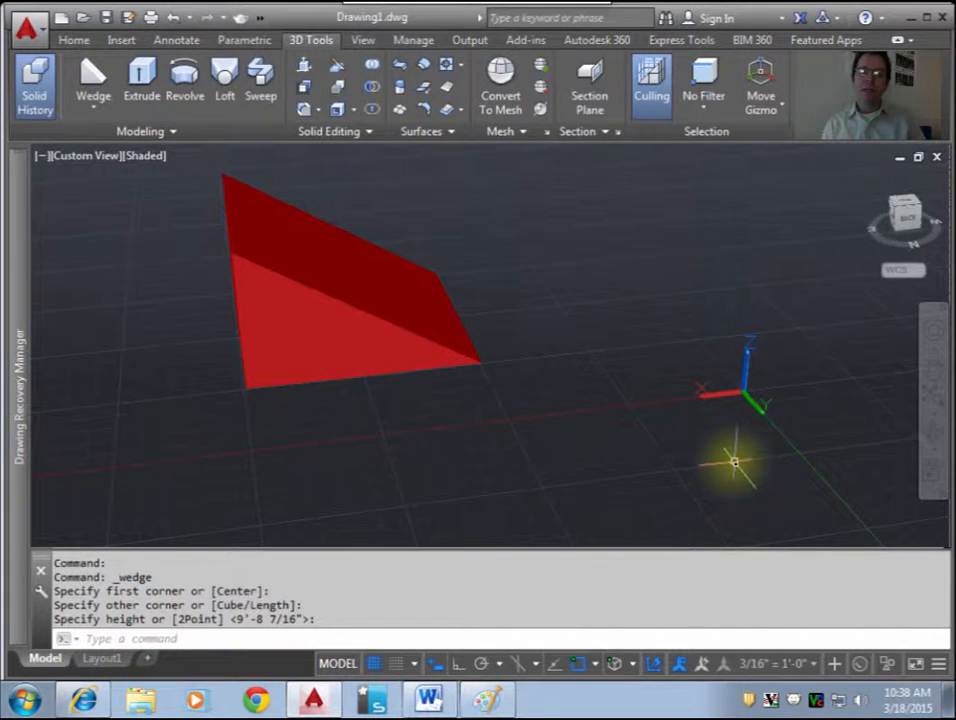
Step: Draw a four-sided solid pyramid beside the wedge's low end, with base sides about 6'-10" long
{"action": "left_click", "coordinate": [93, 110]}
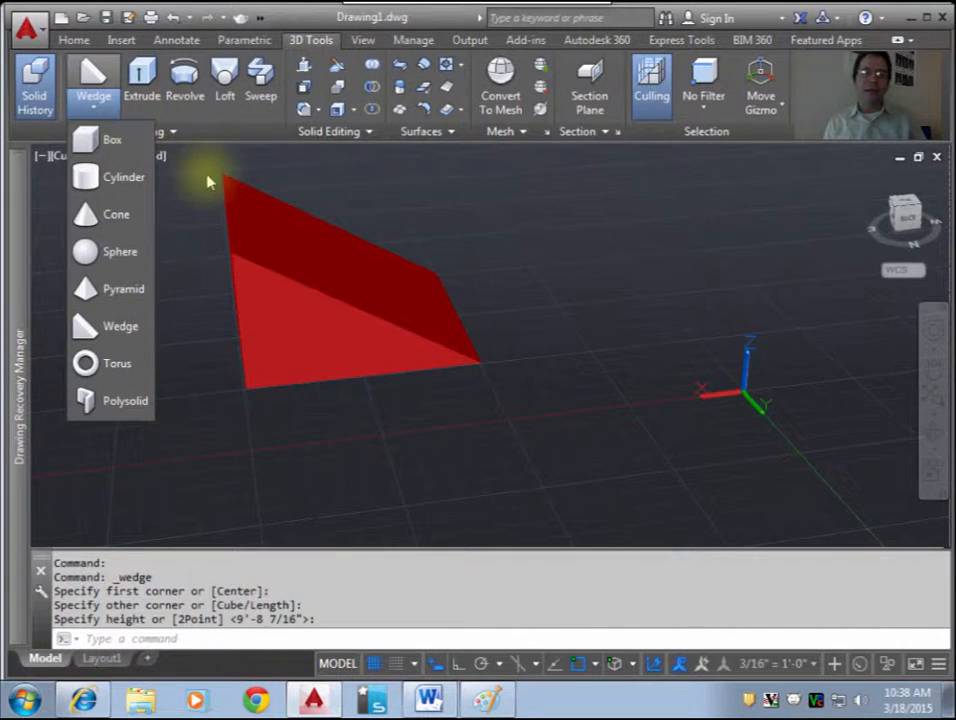
{"action": "left_click", "coordinate": [112, 289]}
{"action": "left_click", "coordinate": [596, 348]}
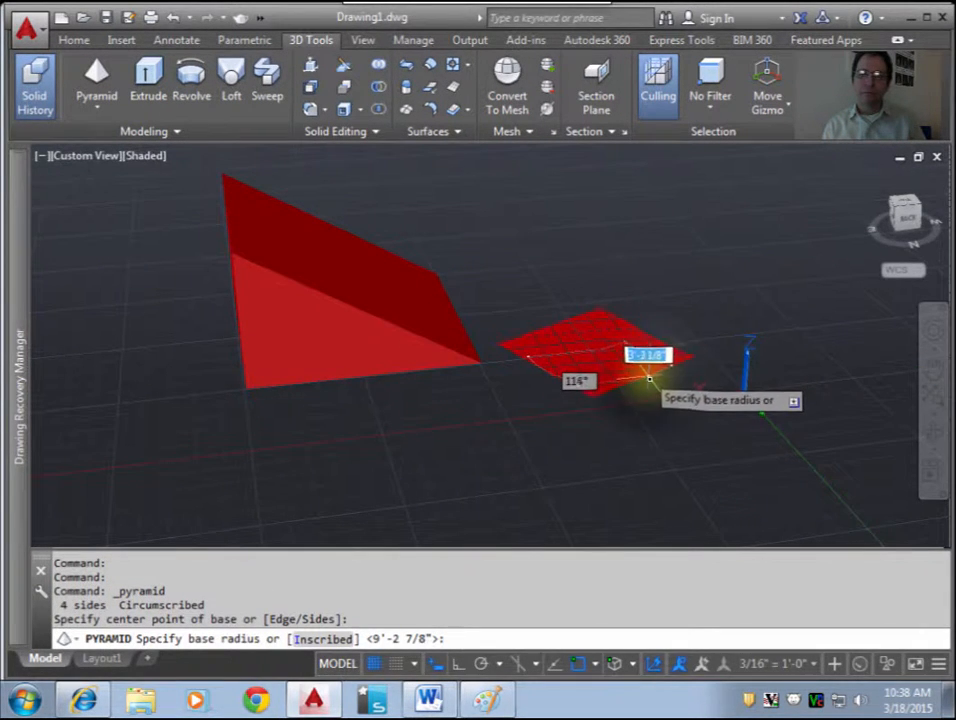
{"action": "left_click", "coordinate": [648, 380]}
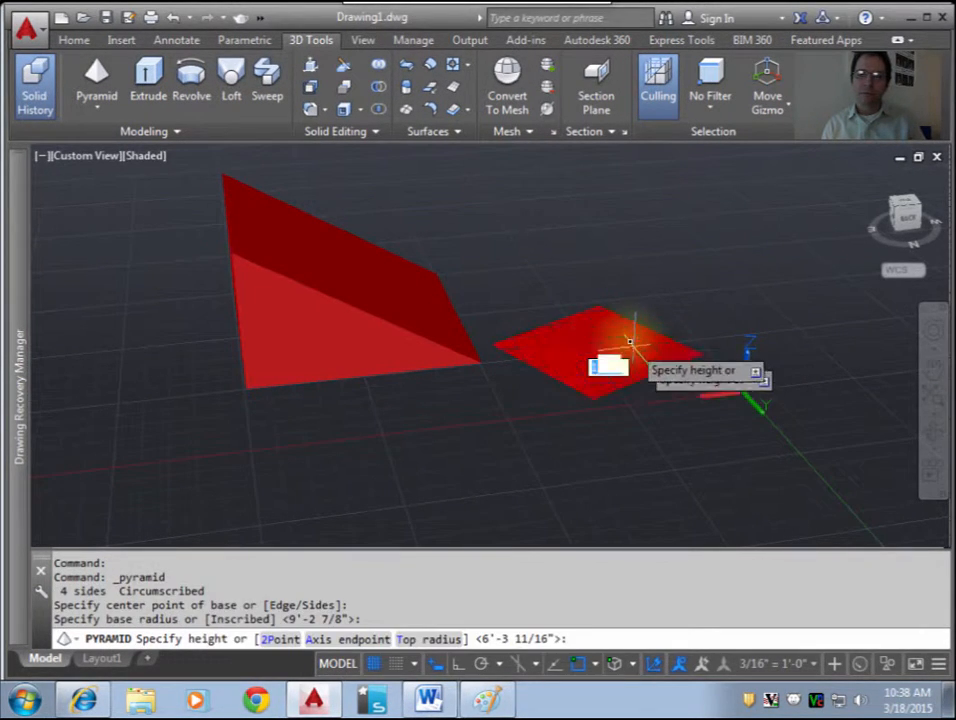
{"action": "left_click", "coordinate": [619, 239]}
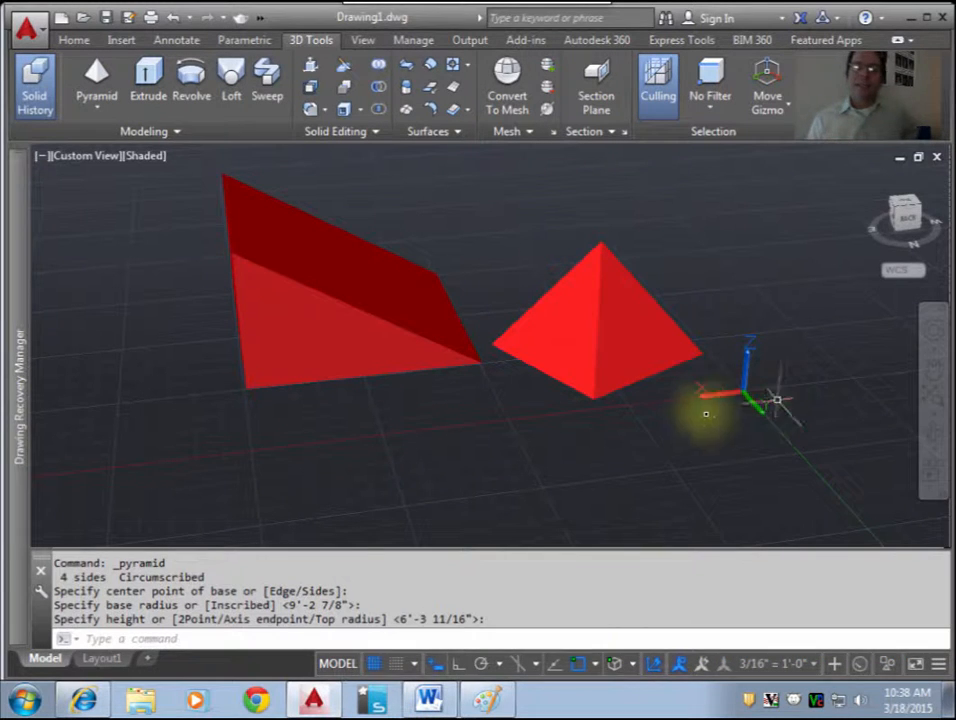
{"action": "left_click", "coordinate": [604, 338]}
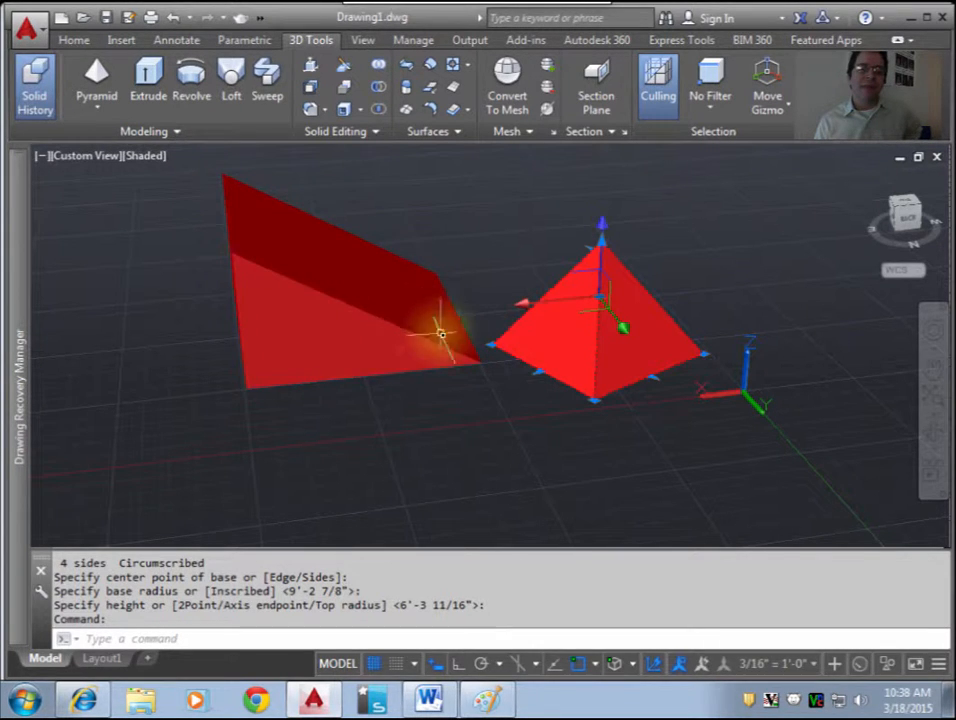
{"action": "left_click", "coordinate": [229, 254]}
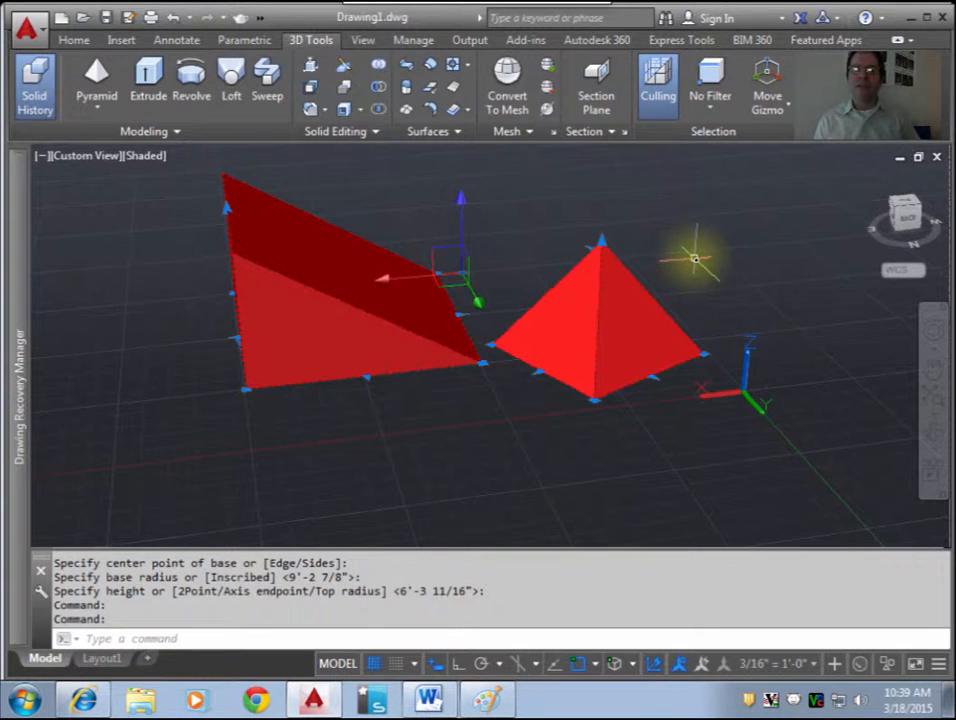
{"action": "key", "text": "Escape"}
Step: Raise the pyramid above the ground plane and shift it slightly along the X axis away from the wedge
{"action": "left_click", "coordinate": [616, 329]}
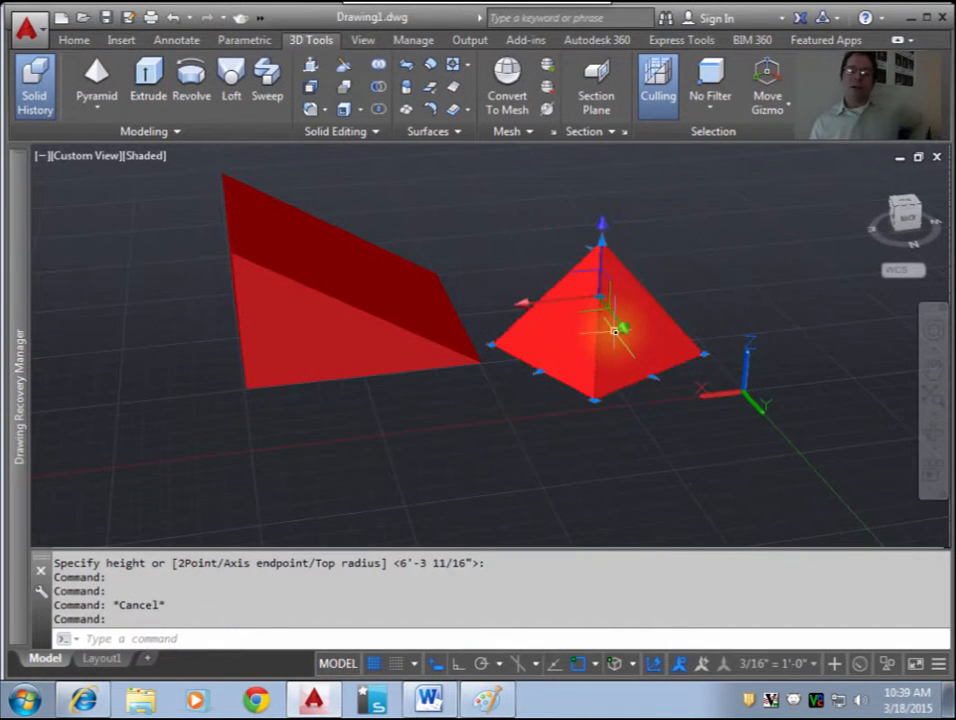
{"action": "left_click", "coordinate": [603, 272]}
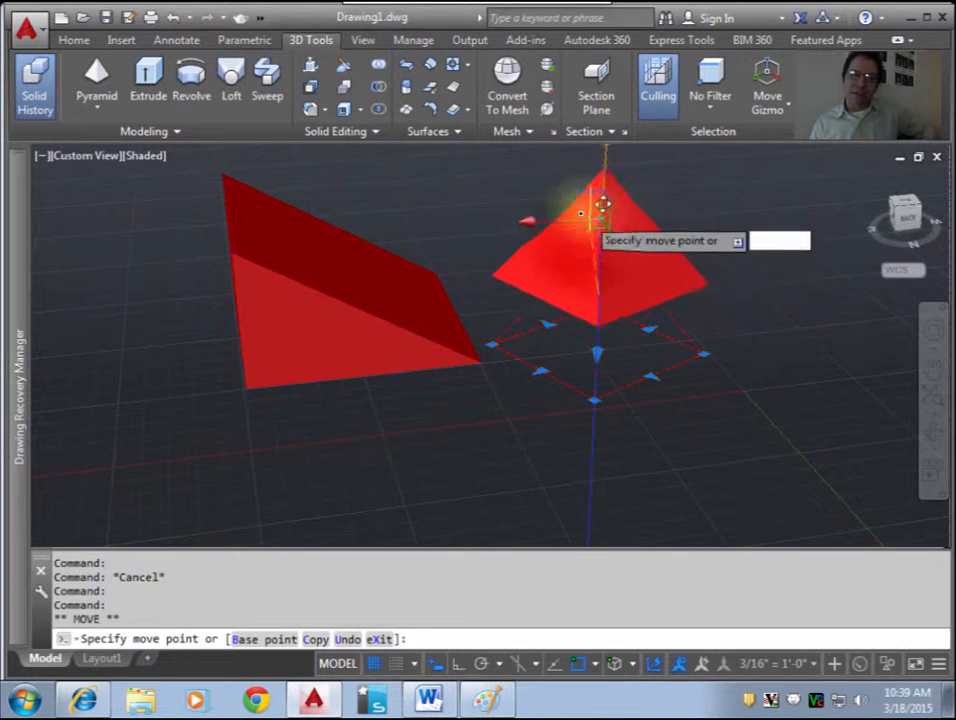
{"action": "left_click", "coordinate": [598, 233]}
{"action": "left_click", "coordinate": [603, 178]}
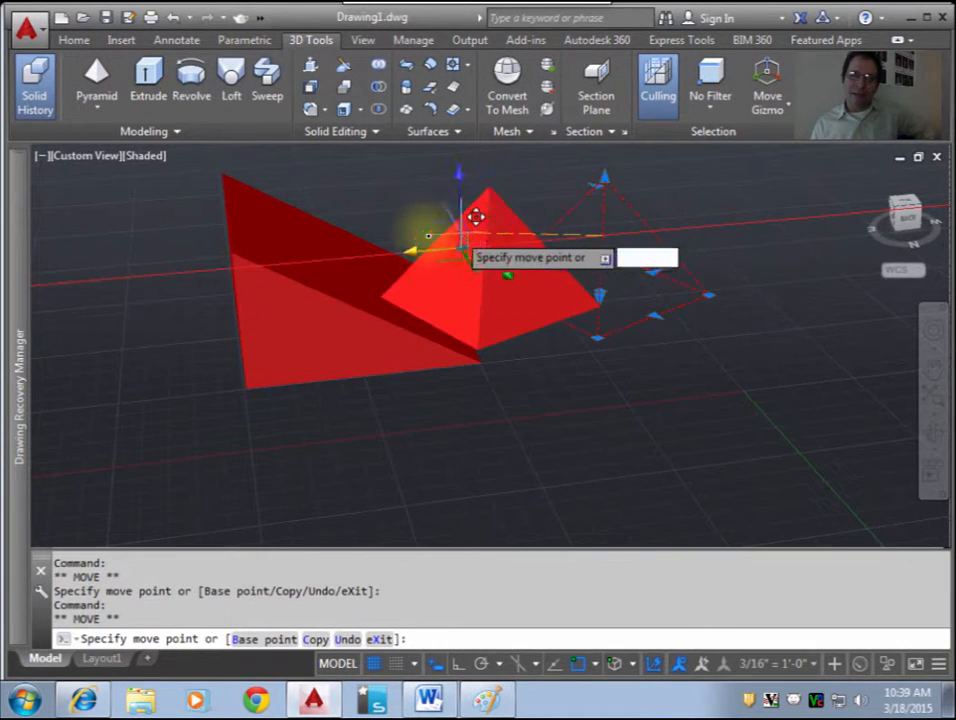
{"action": "left_click", "coordinate": [625, 313]}
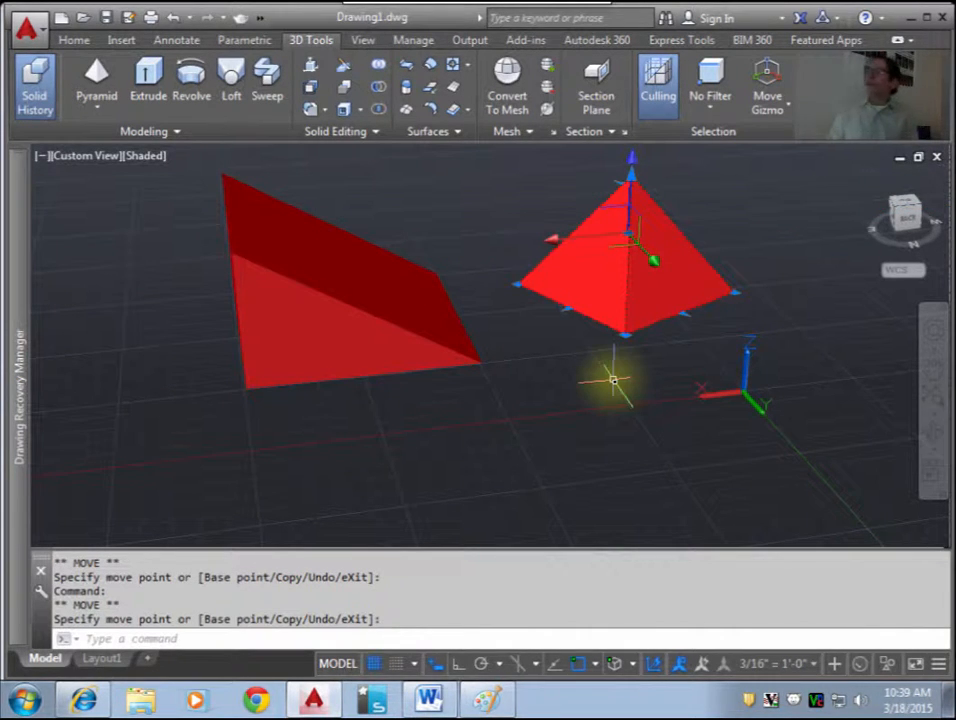
{"action": "key", "text": "Escape"}
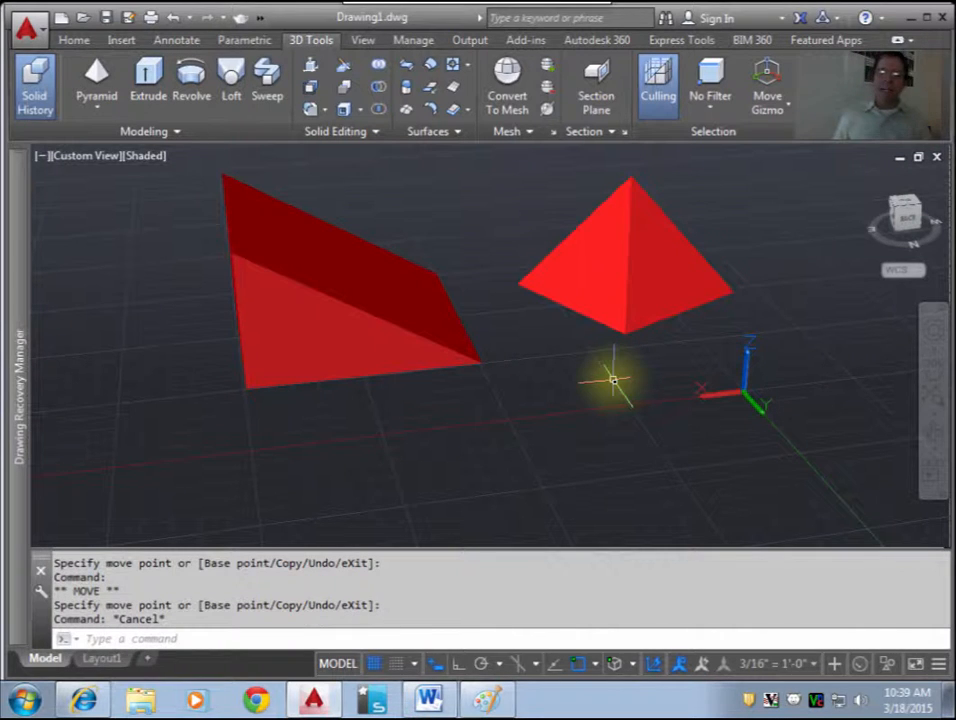
Step: Run 3DALIGN on the pyramid and set its source points at the nearest base corner, the wedge-side corner and the corner opposite that
{"action": "type", "text": "3"}
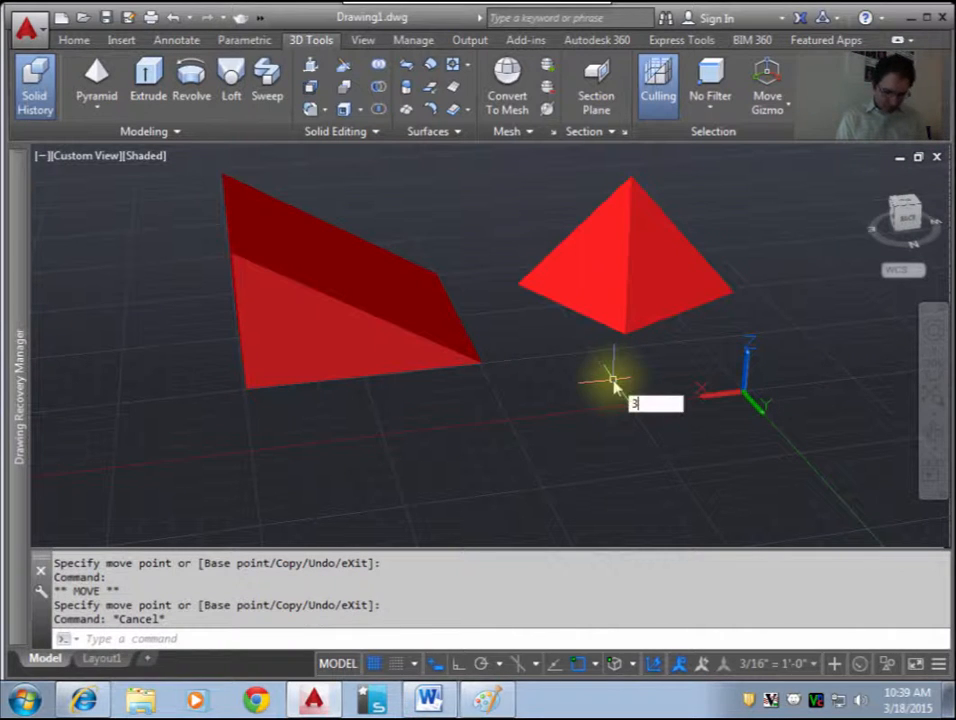
{"action": "type", "text": "DA"}
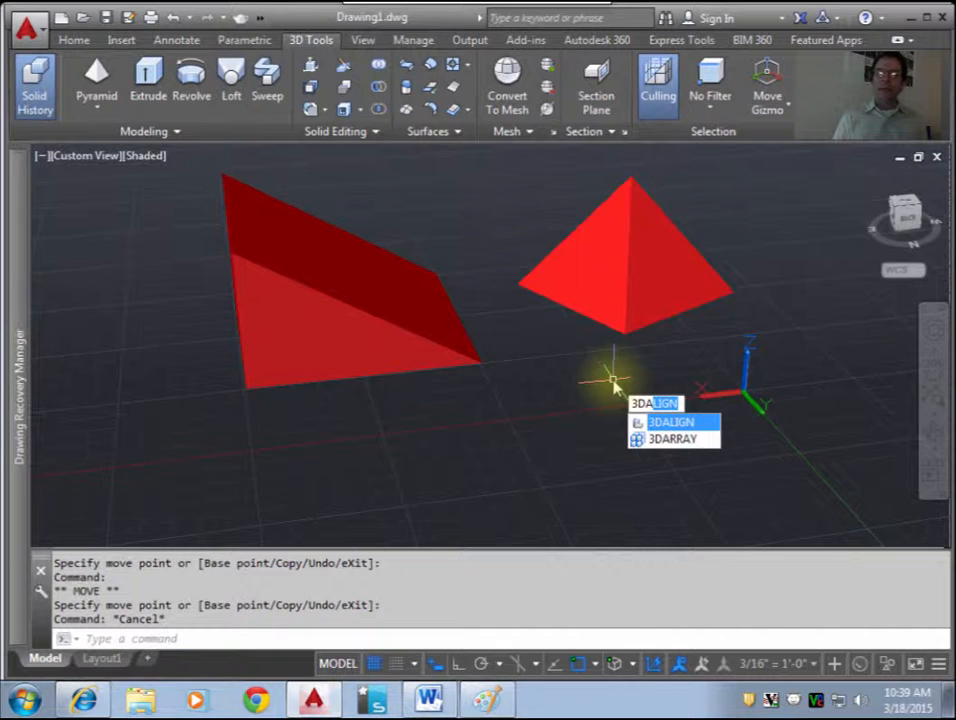
{"action": "key", "text": "Return"}
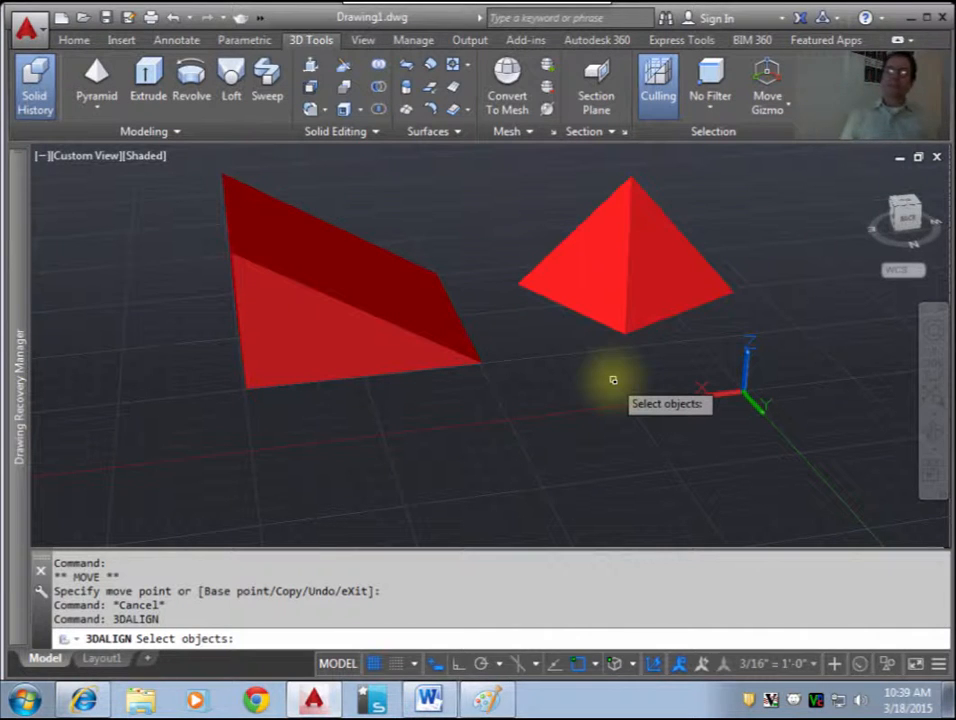
{"action": "left_click", "coordinate": [646, 302]}
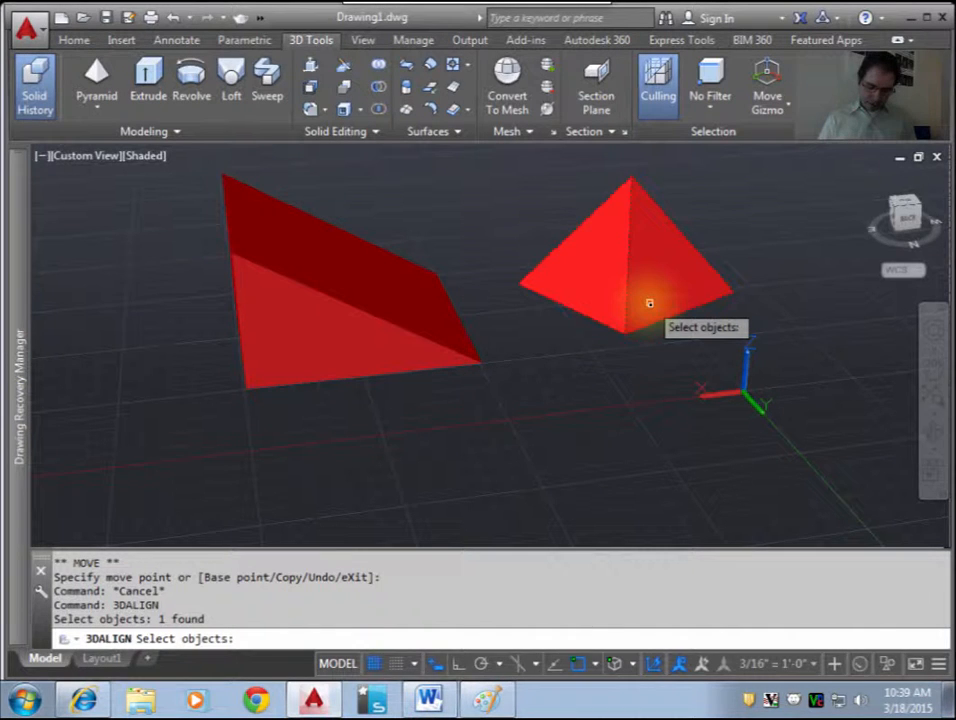
{"action": "key", "text": "Return"}
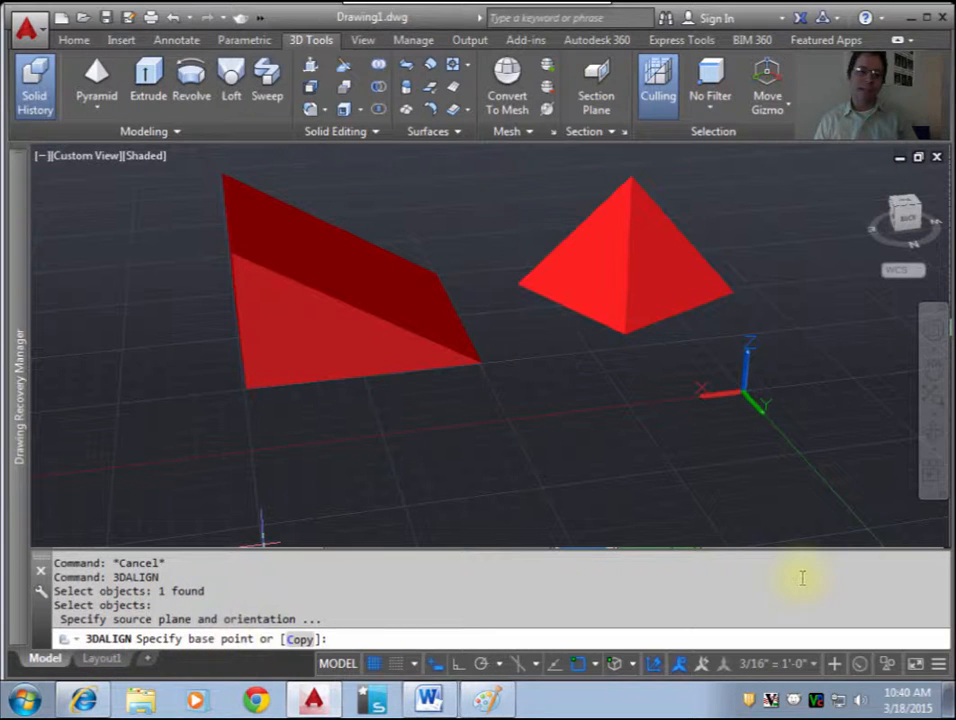
{"action": "left_click", "coordinate": [626, 335]}
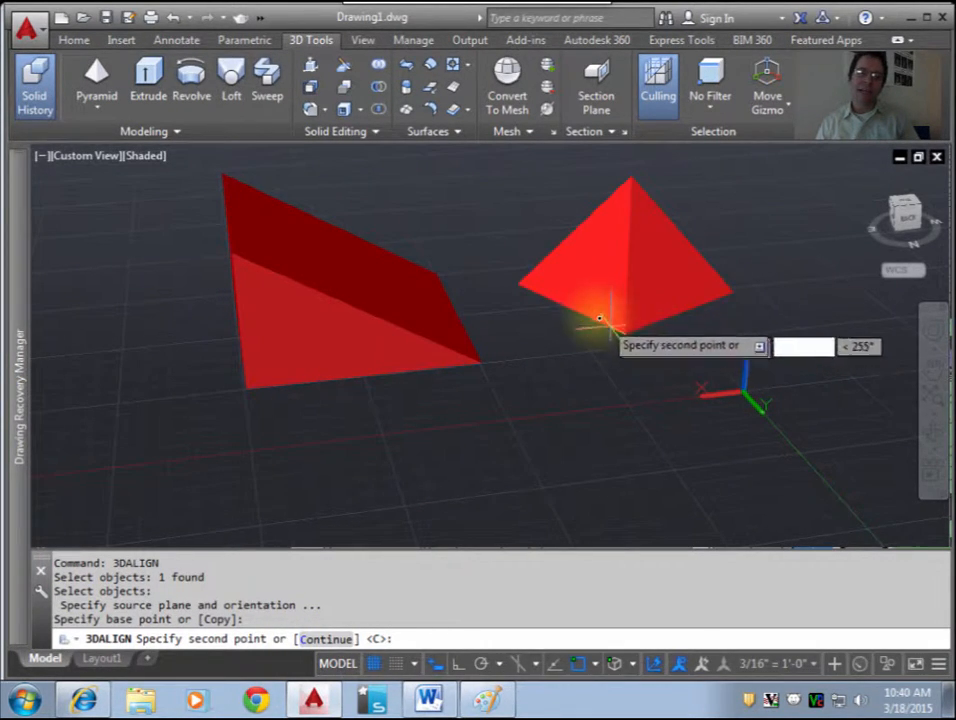
{"action": "left_click", "coordinate": [516, 288]}
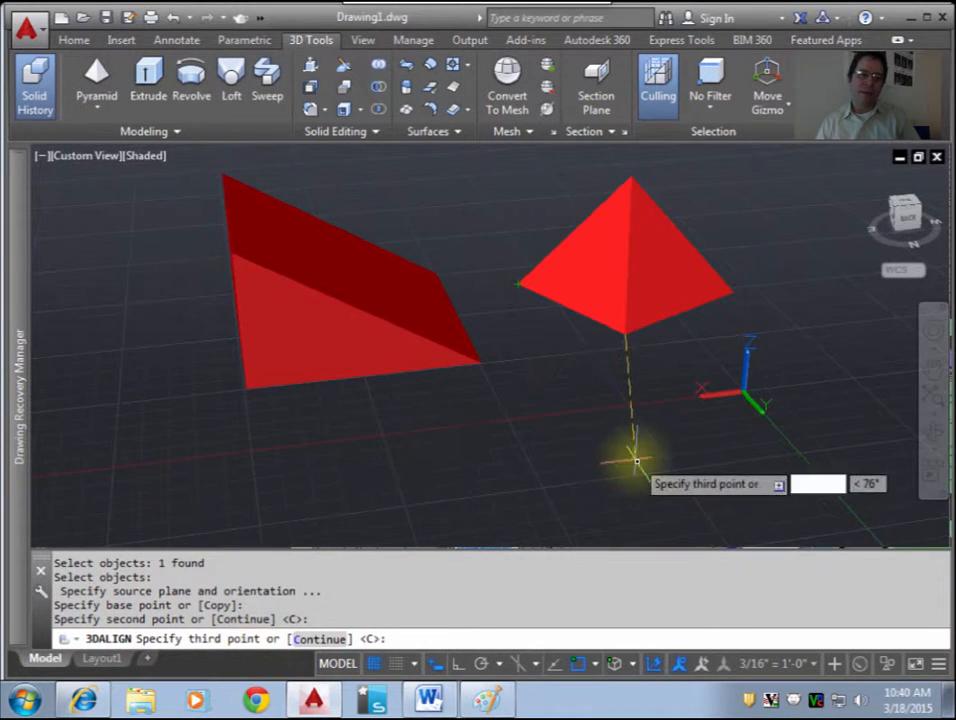
{"action": "left_click", "coordinate": [736, 295]}
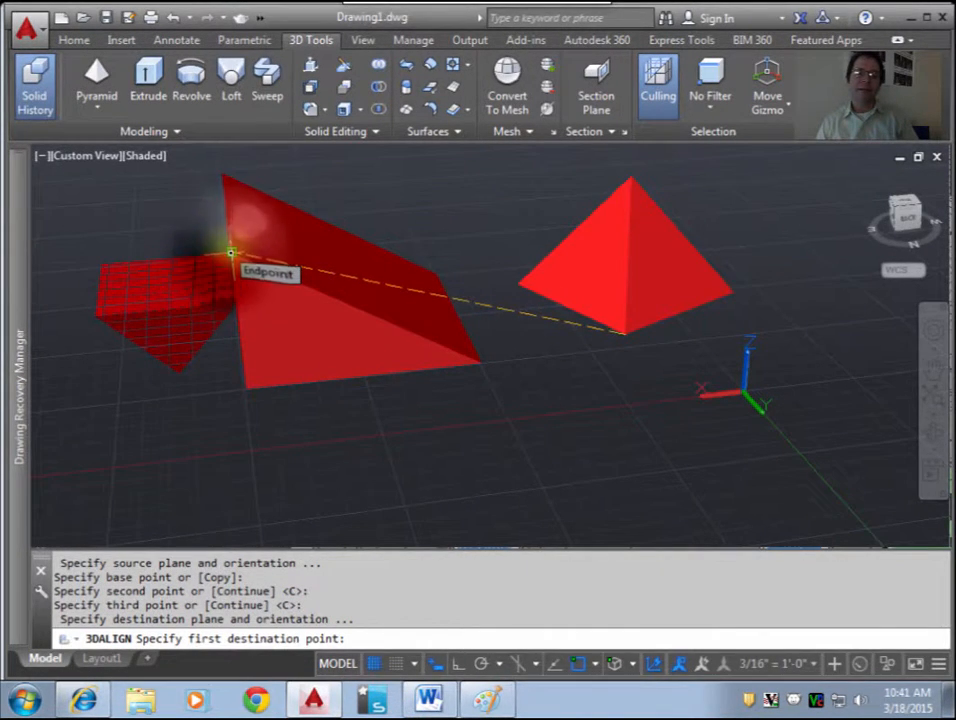
Step: Align the pyramid's base to the wedge's sloped face using its near upper, far upper and near lower corners as destination points
{"action": "left_click", "coordinate": [231, 251]}
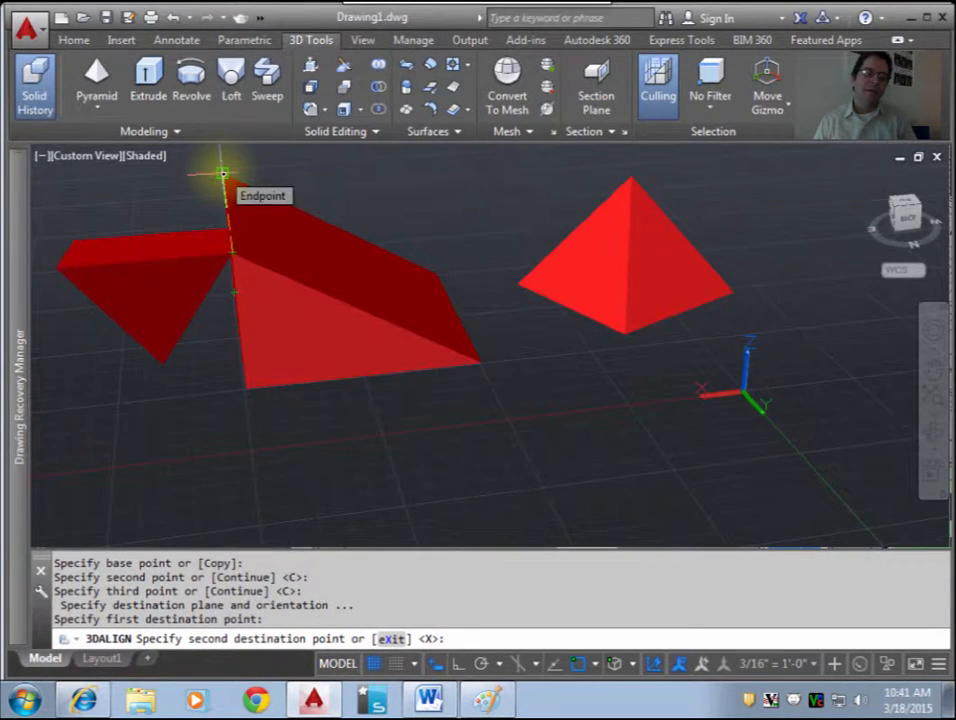
{"action": "left_click", "coordinate": [223, 174]}
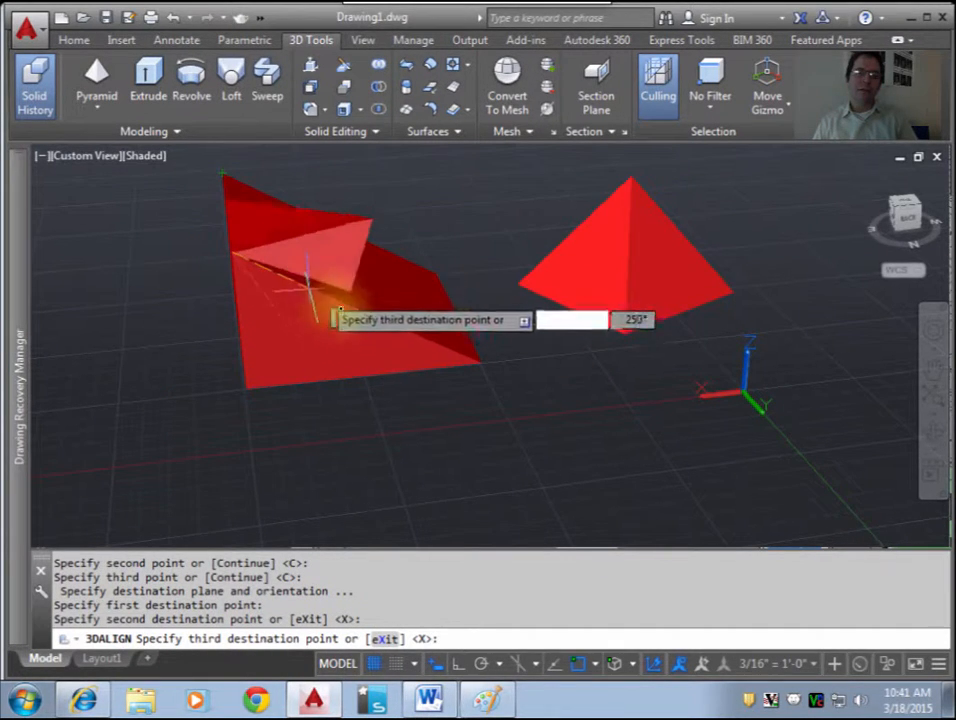
{"action": "left_click", "coordinate": [482, 366]}
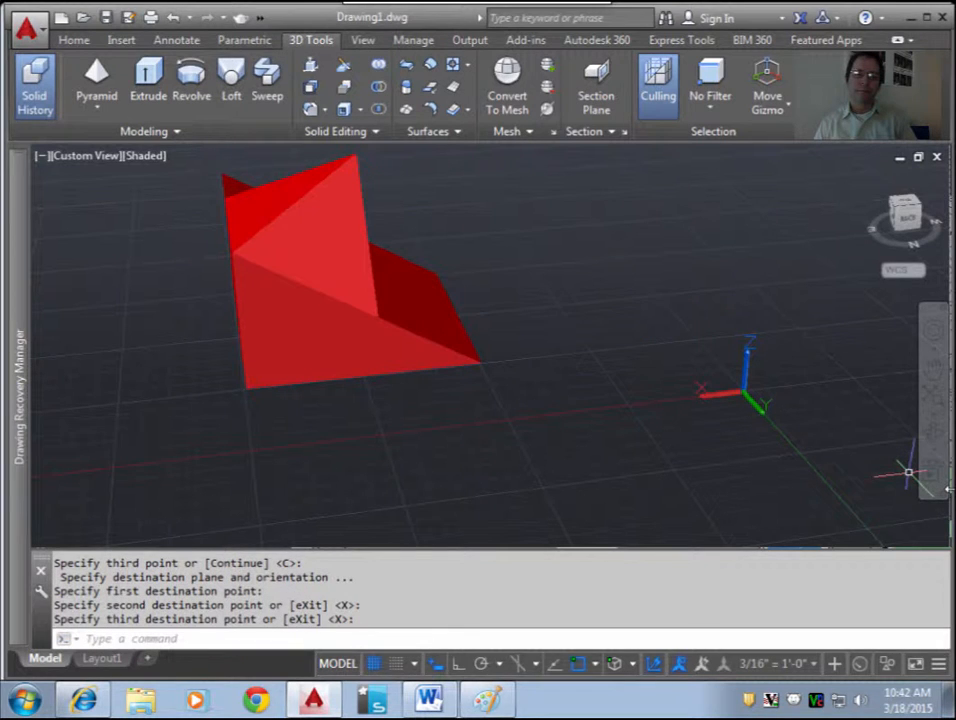
{"action": "middle_click_drag", "start_coordinate": [335, 296], "coordinate": [472, 368], "text": "shift"}
{"action": "middle_click_drag", "start_coordinate": [403, 332], "coordinate": [276, 312], "text": "shift"}
{"action": "left_click_drag", "start_coordinate": [276, 312], "coordinate": [319, 314]}
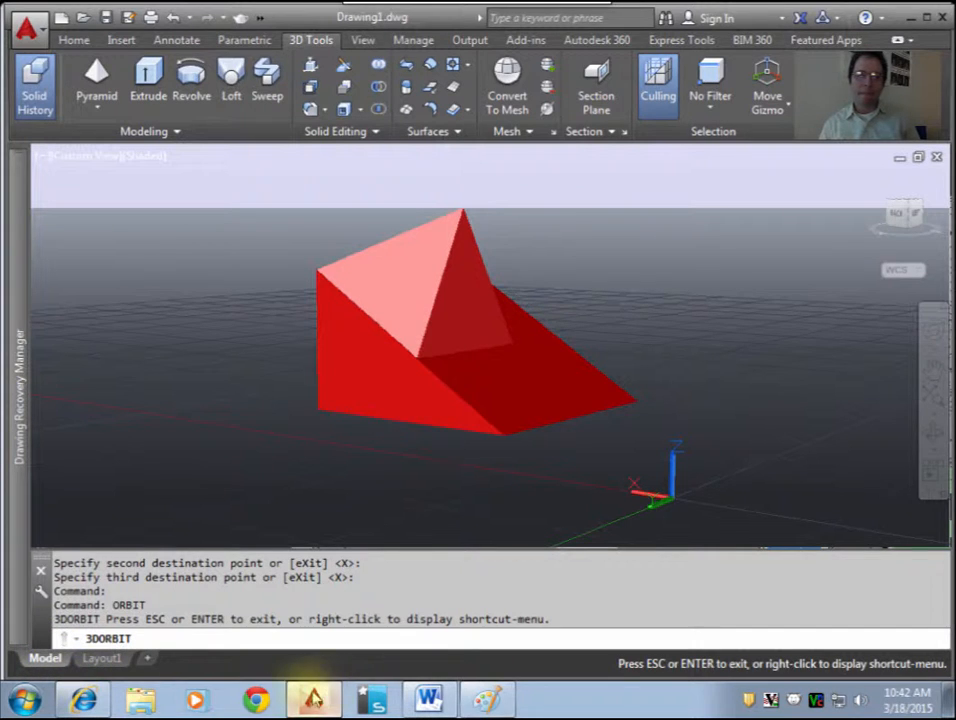
Step: Switch to Chrome and open the 3DALIGN:Blocks assignment in unit S2W10 of the ROP CAD course, reached through the SL-PV bookmark
{"action": "left_click", "coordinate": [257, 700]}
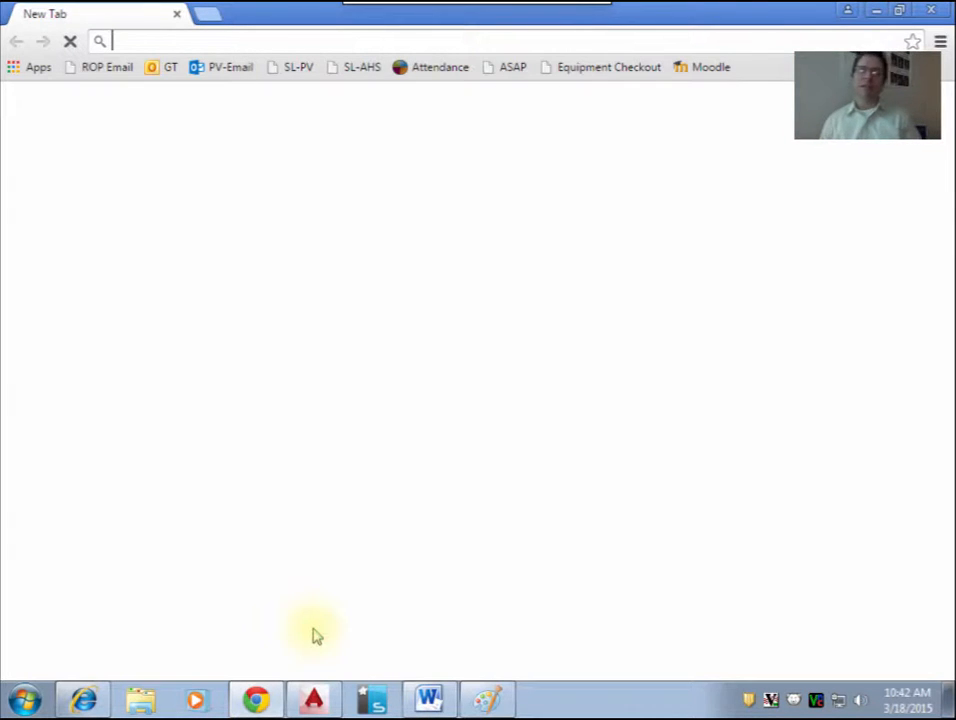
{"action": "left_click", "coordinate": [293, 68]}
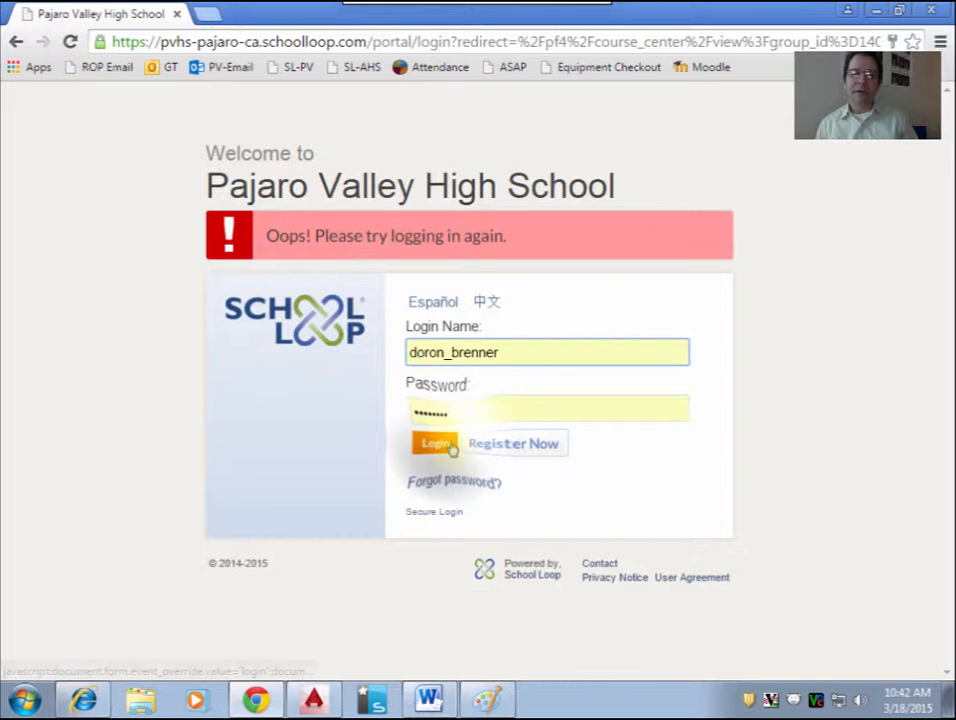
{"action": "left_click", "coordinate": [451, 447]}
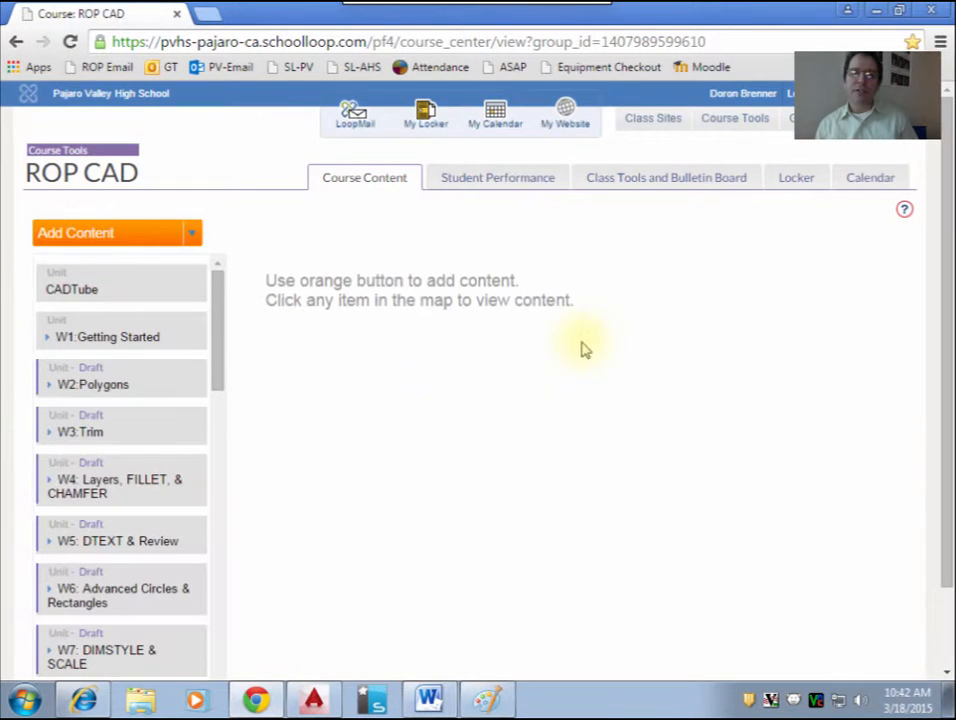
{"action": "left_click_drag", "start_coordinate": [216, 367], "coordinate": [217, 700]}
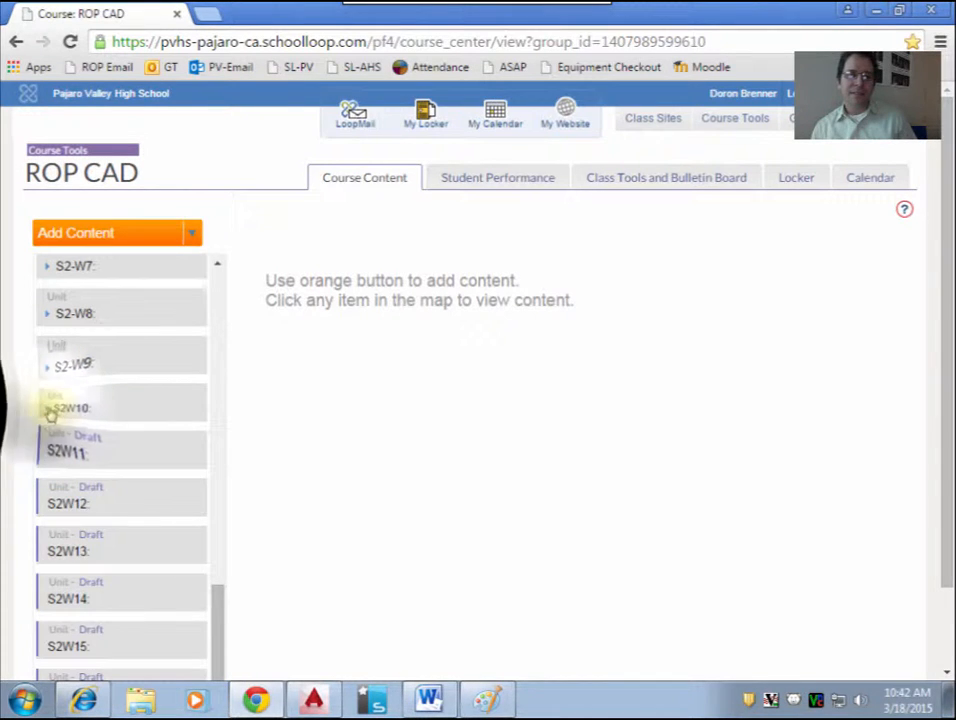
{"action": "left_click", "coordinate": [50, 409]}
{"action": "left_click", "coordinate": [130, 572]}
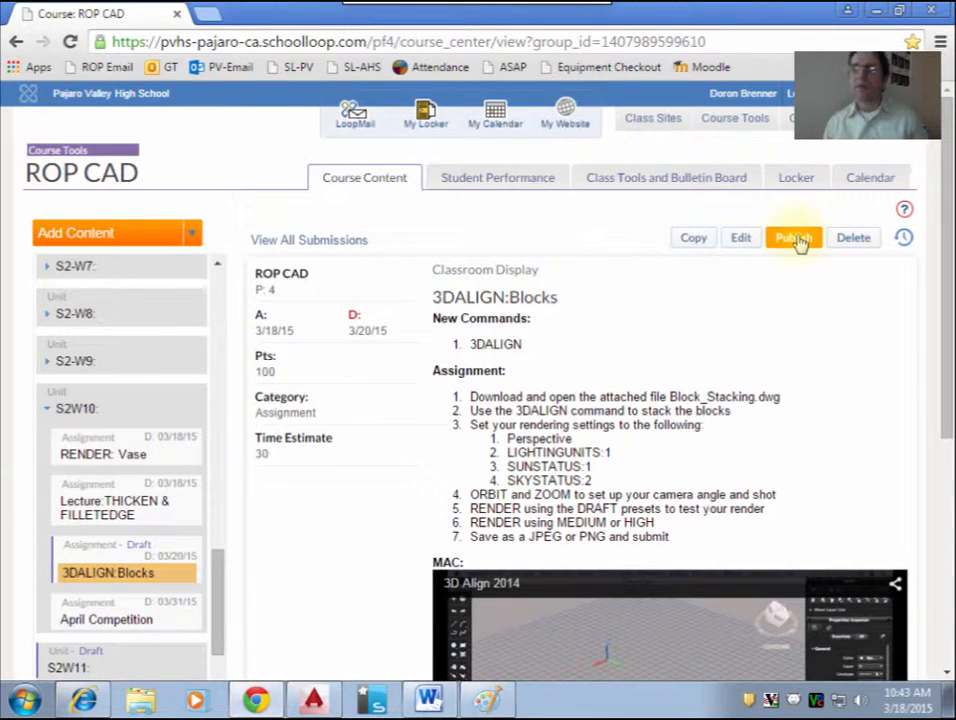
Step: Publish the 3DALIGN:Blocks assignment and look over its instructions and the embedded 3D Align 2014 video
{"action": "left_click", "coordinate": [795, 239]}
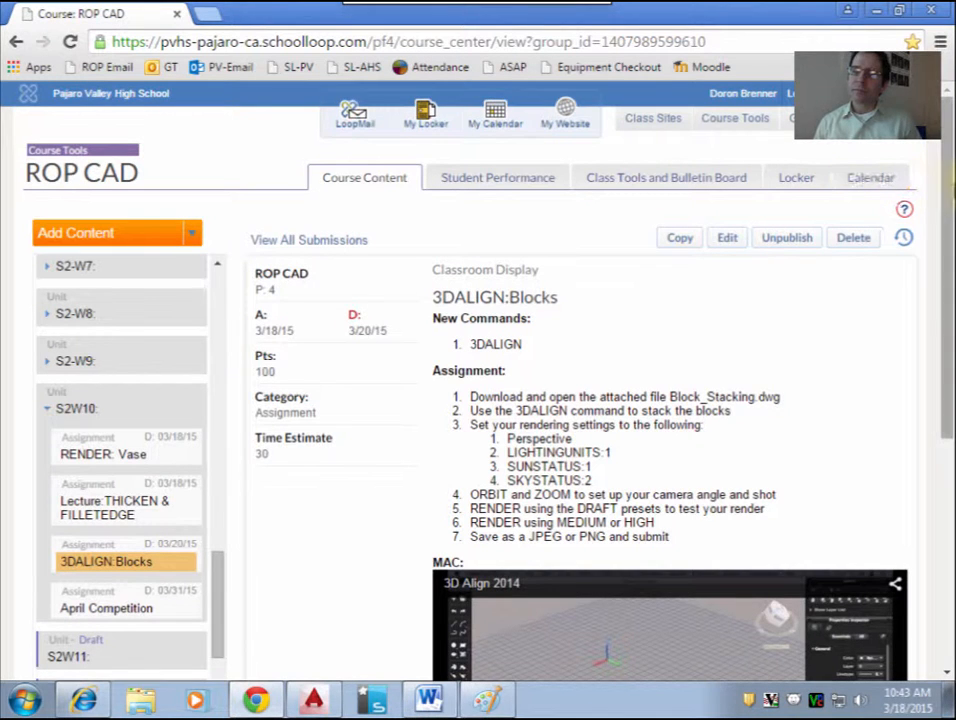
{"action": "left_click_drag", "start_coordinate": [950, 254], "coordinate": [941, 433]}
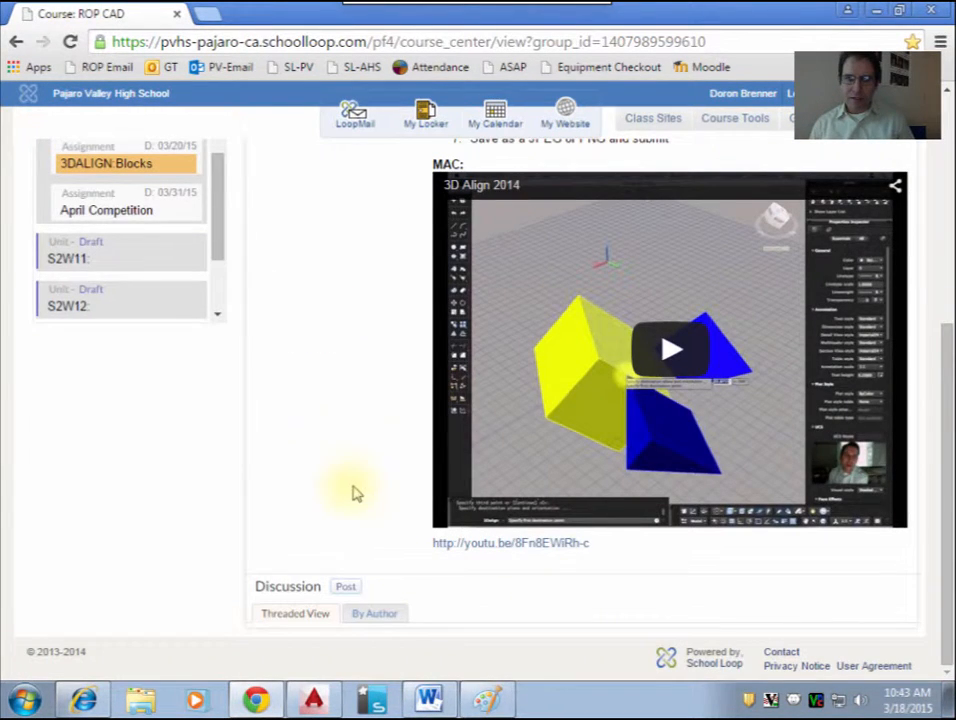
{"action": "scroll", "coordinate": [338, 381], "scroll_direction": "up", "scroll_amount": 2}
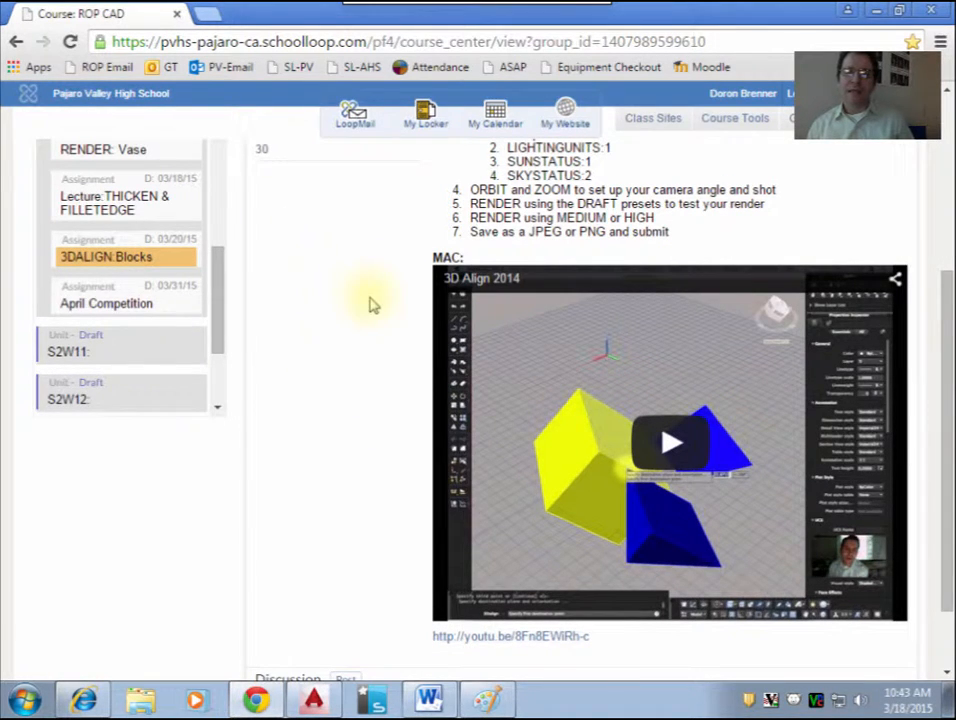
{"action": "scroll", "coordinate": [370, 303], "scroll_direction": "down", "scroll_amount": 2}
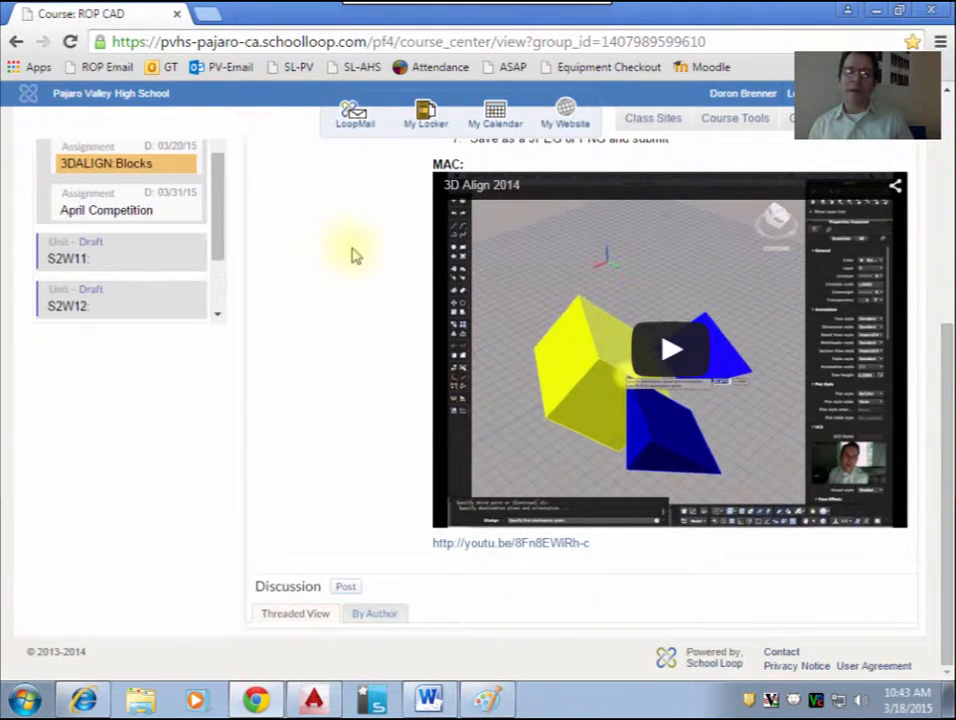
{"action": "scroll", "coordinate": [352, 256], "scroll_direction": "up", "scroll_amount": 8}
Step: Open a new blank browser tab and switch from the Windows session to the Mac desktop
{"action": "left_click", "coordinate": [207, 14]}
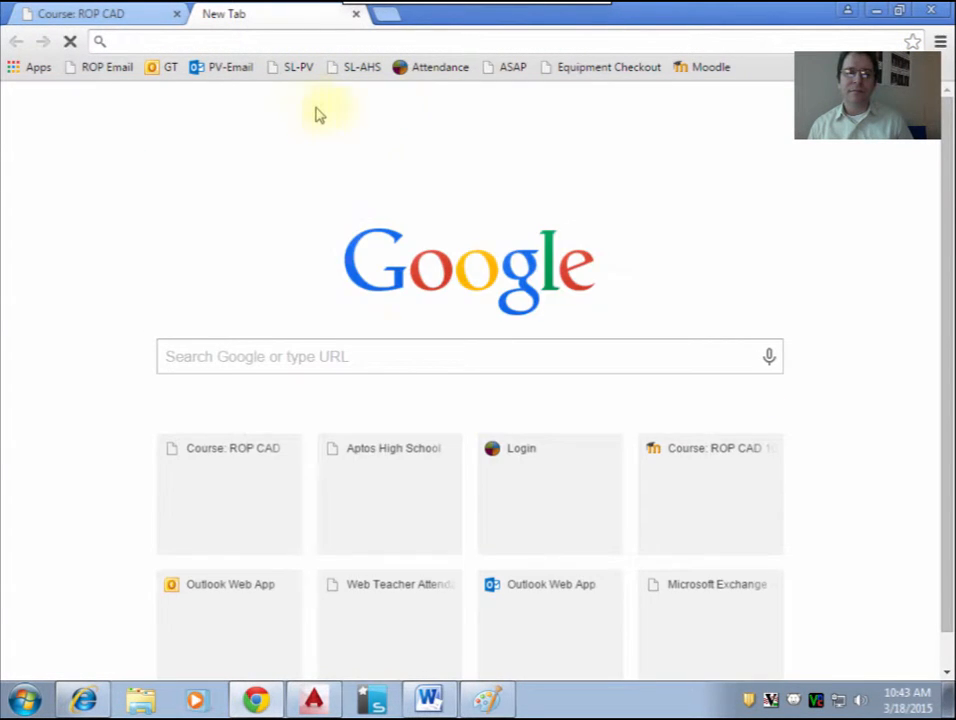
{"action": "left_click", "coordinate": [474, 10]}
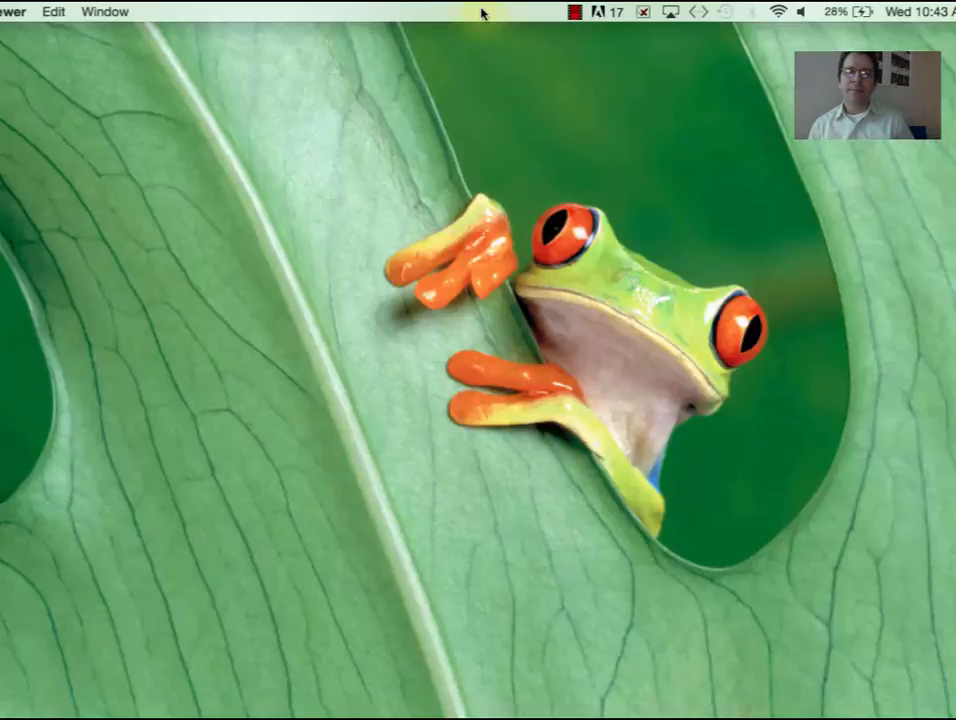